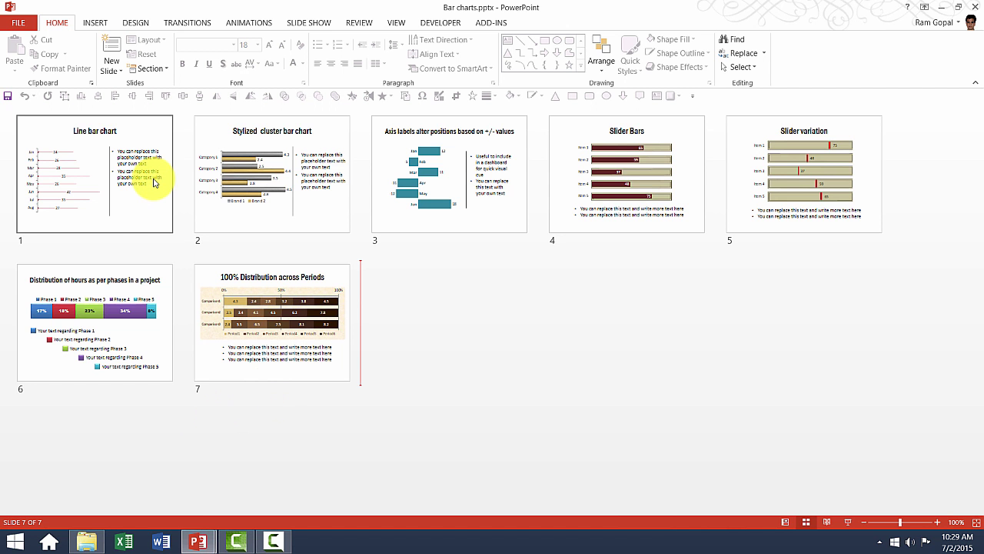
On the Line bar chart slide, set the Mar performance value to 52 in the chart data and close the data sheet
double_click(153, 182)
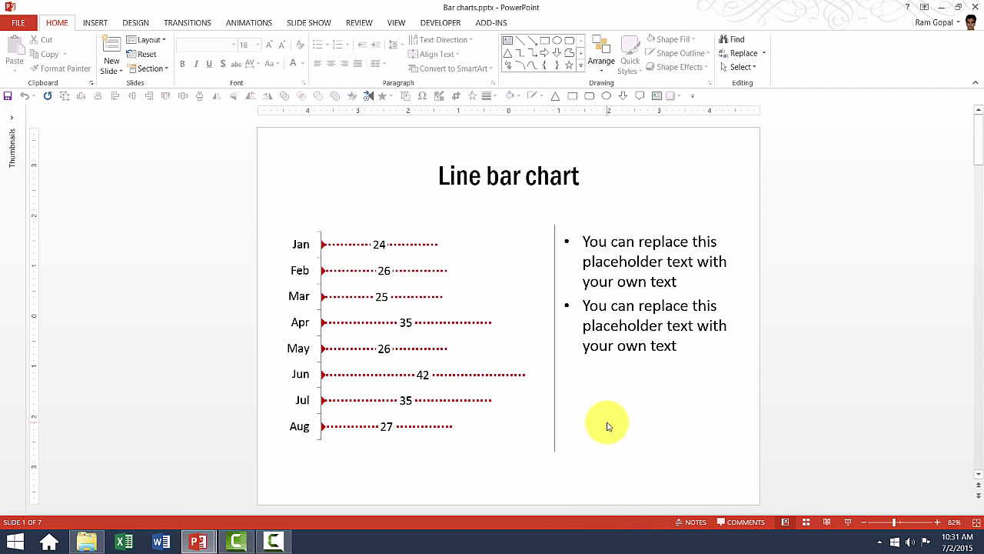
left_click(407, 284)
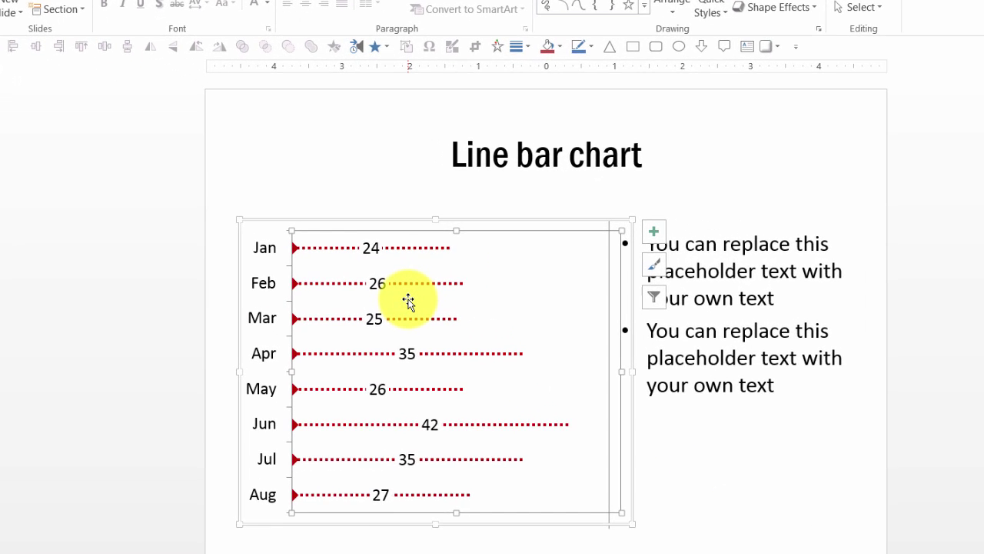
right_click(409, 301)
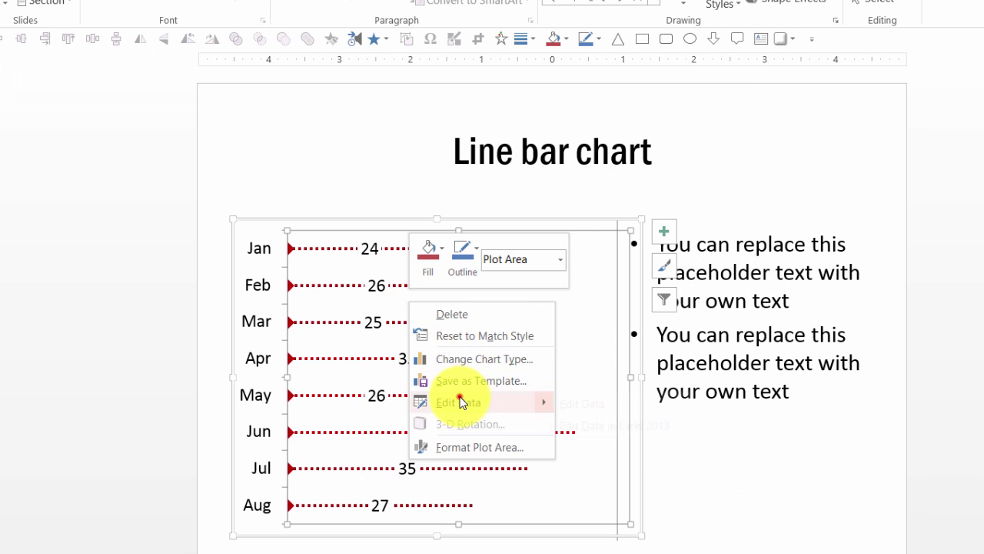
left_click(458, 399)
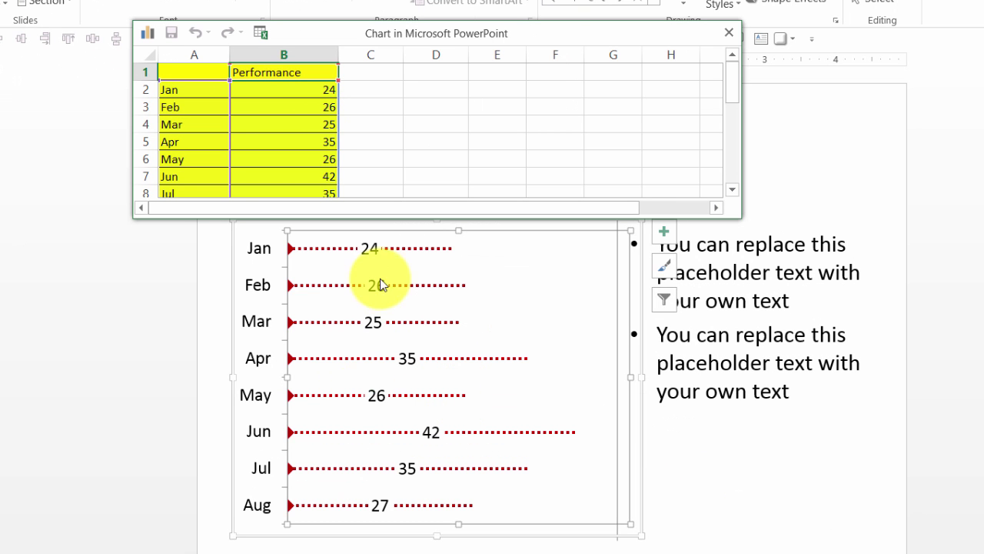
left_click(320, 130)
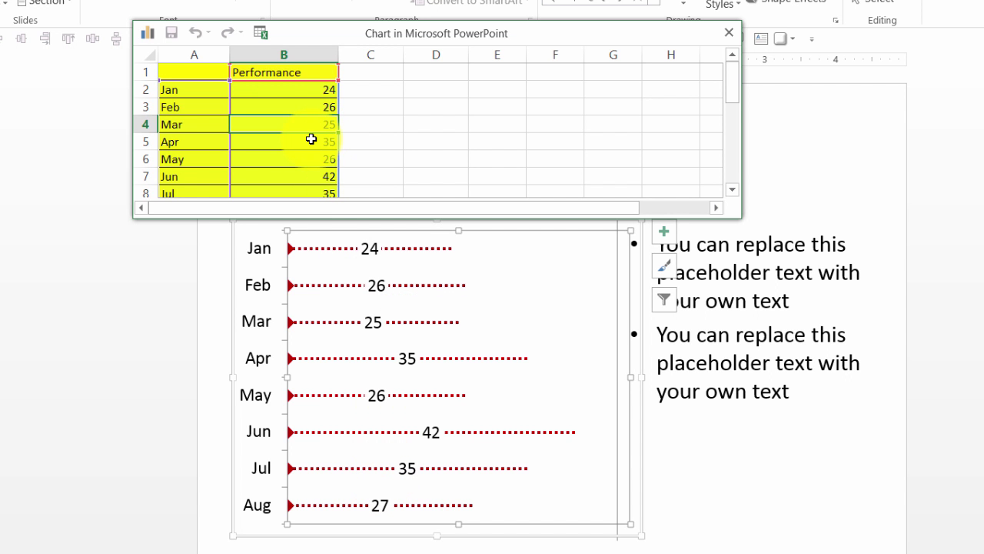
type("52")
left_click(449, 147)
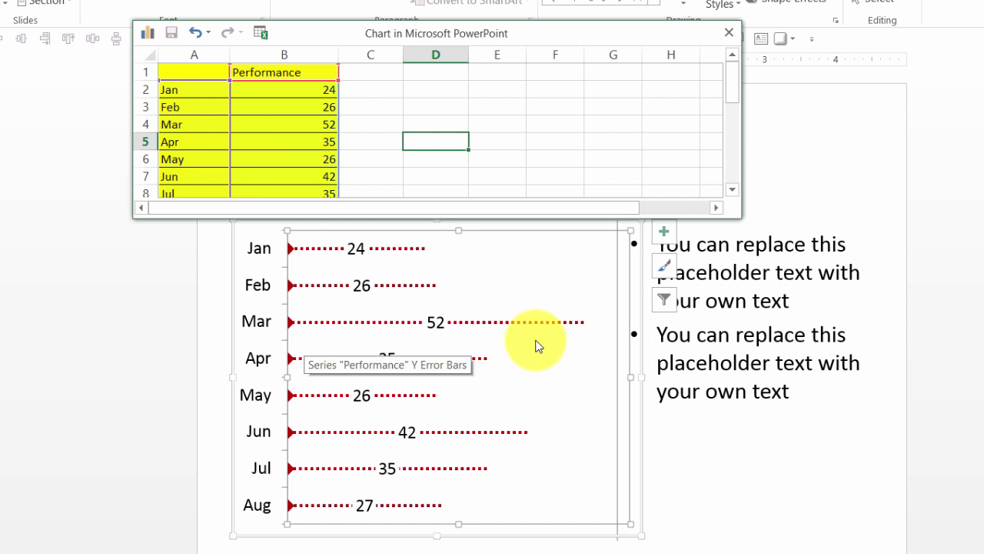
left_click(729, 33)
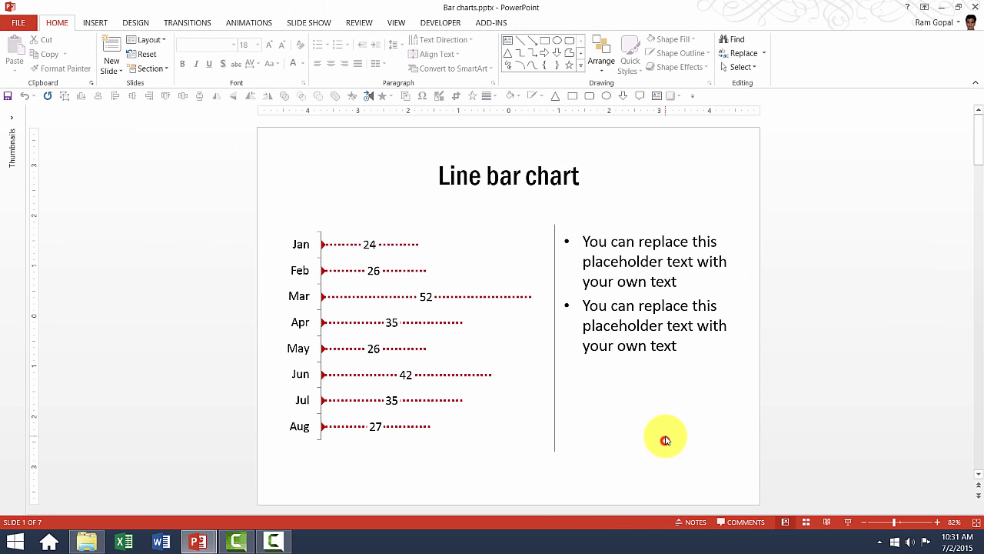
left_click(665, 440)
In the chart data of the Stylized cluster bar chart slide, replace the Category 1 label with a person's first name
scroll(645, 428, "down", 1)
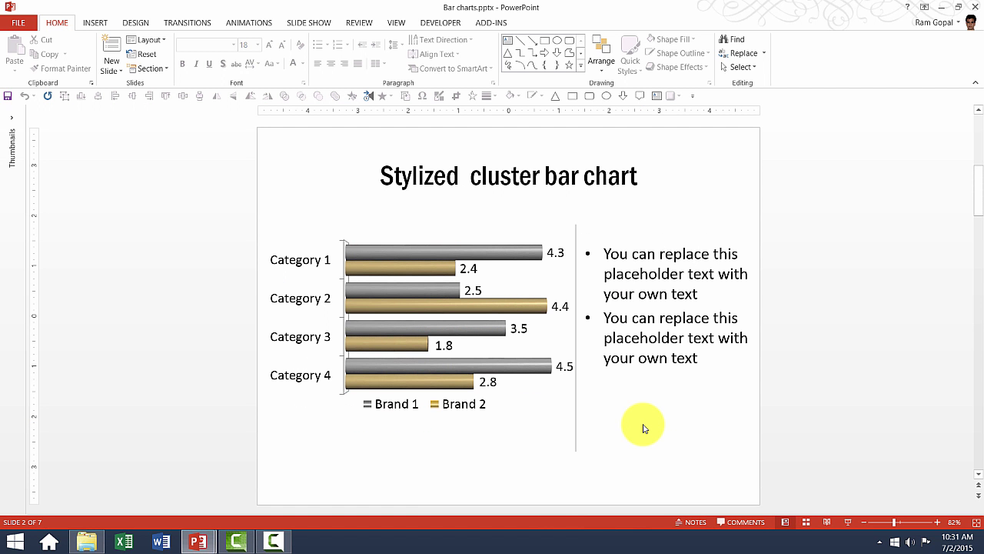
left_click(539, 304)
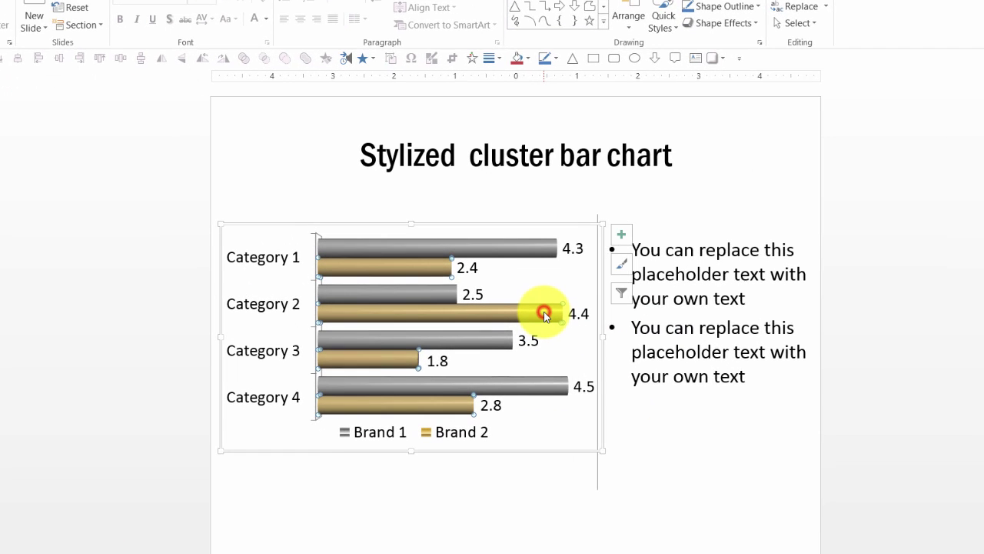
right_click(535, 305)
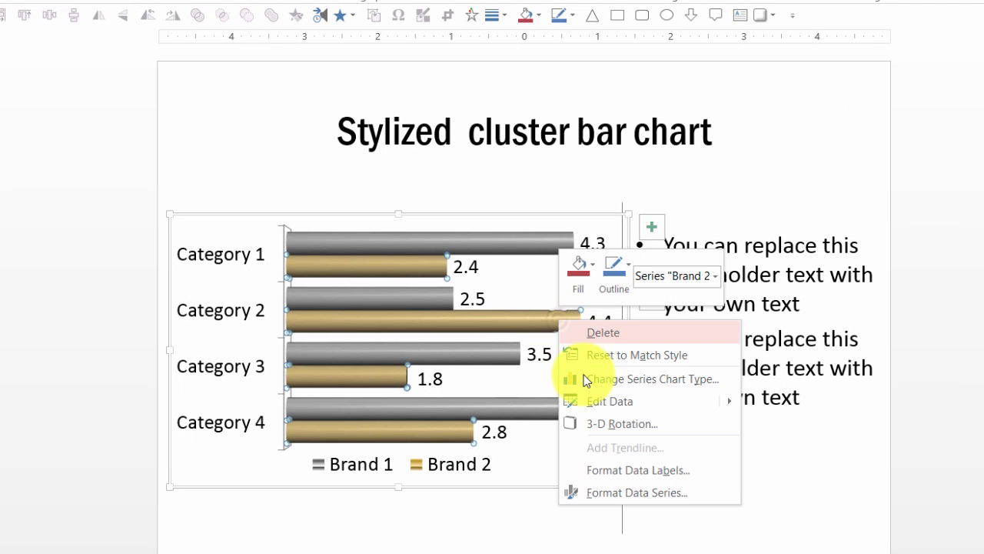
left_click(598, 401)
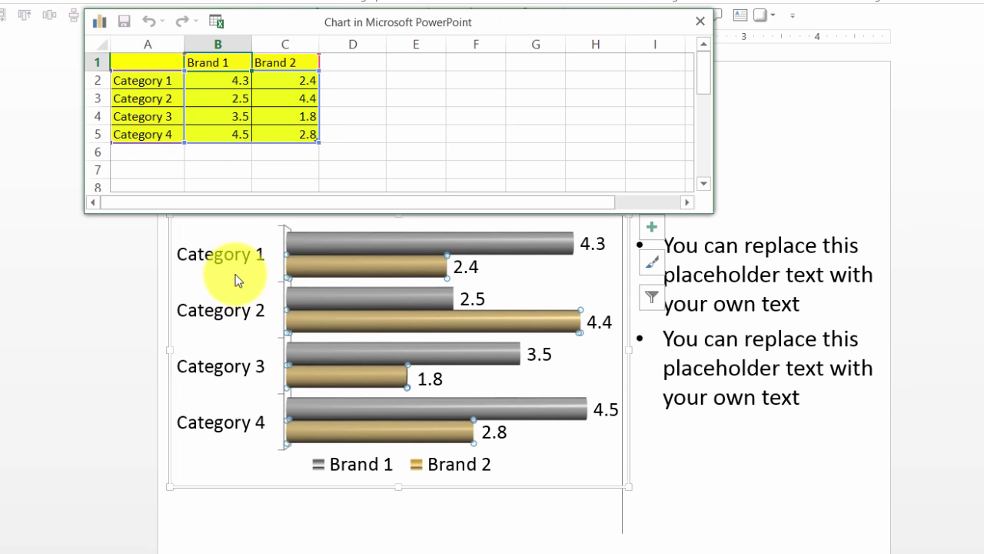
left_click(170, 83)
type("Ara")
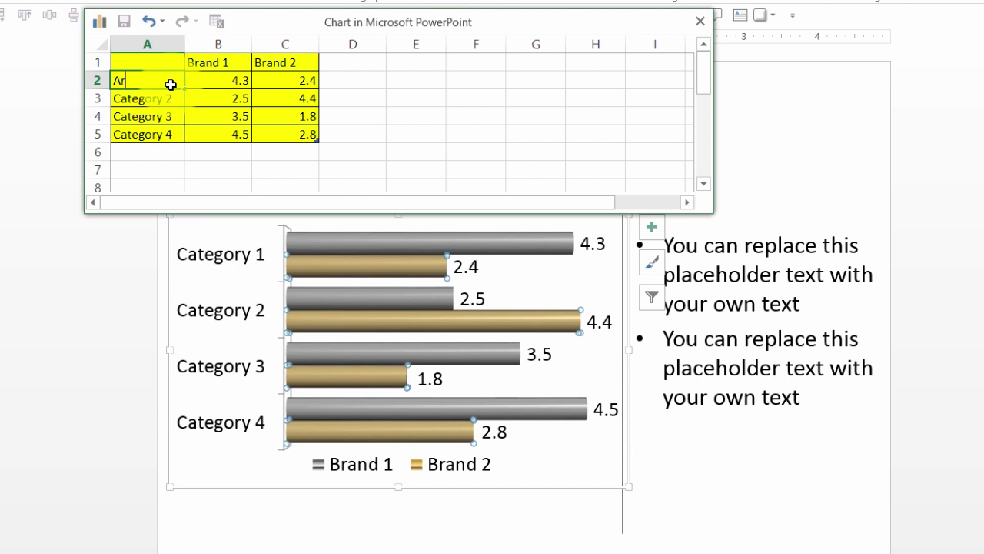
left_click(431, 96)
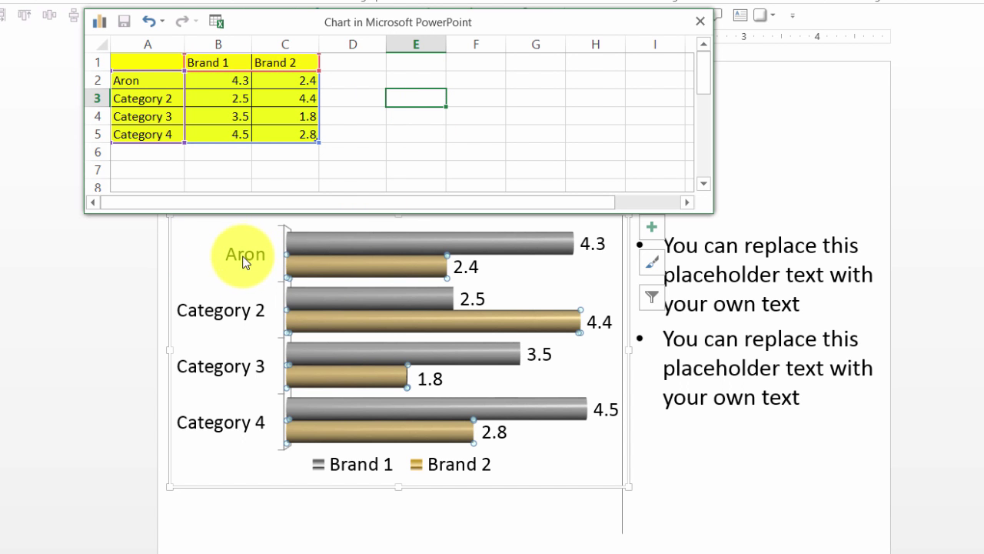
Set the first category's Brand 2 value to 3 and close the cluster bar chart's data sheet
left_click(285, 84)
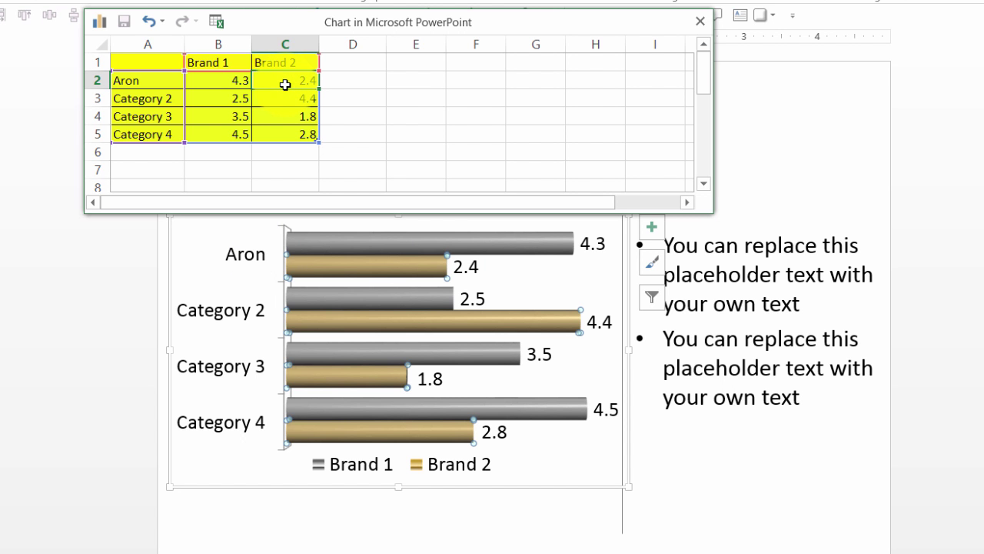
type("3")
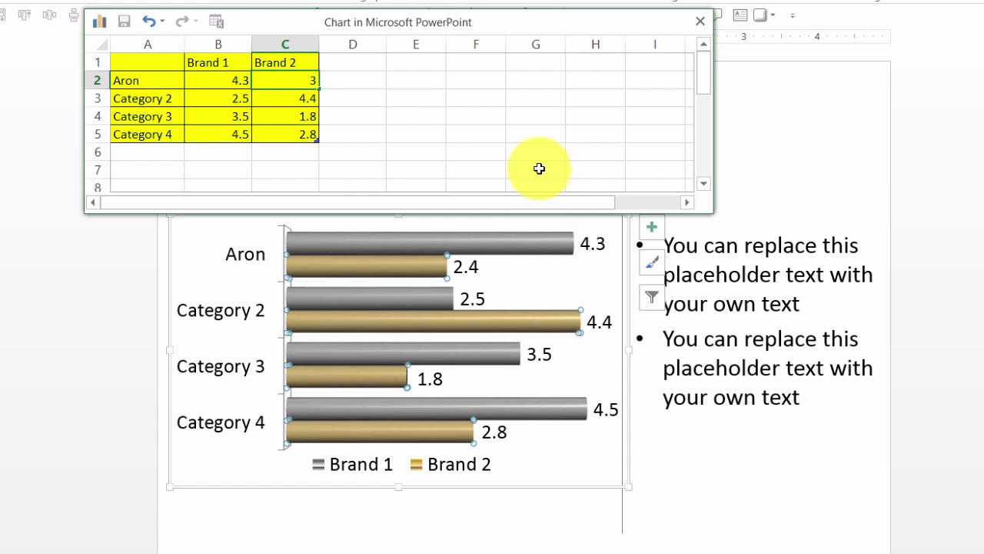
left_click(470, 134)
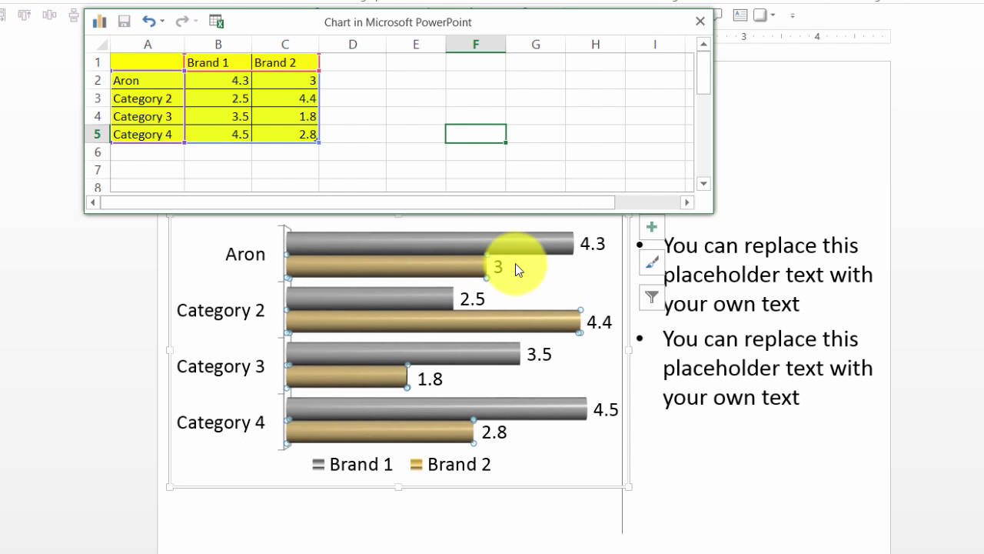
left_click(706, 24)
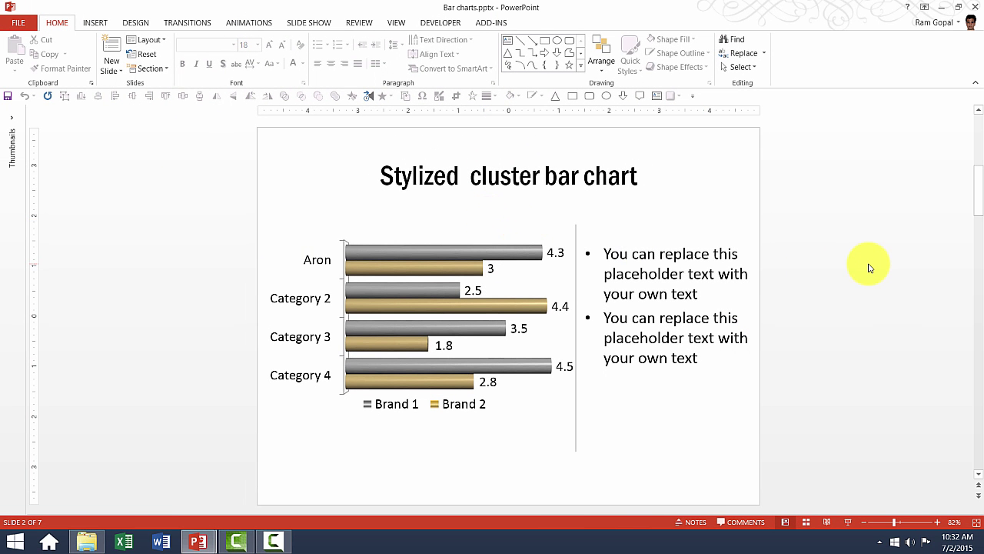
On slide 3 with the position-changing axis labels, set the Feb value to 5 in the chart data
scroll(869, 267, "down", 1)
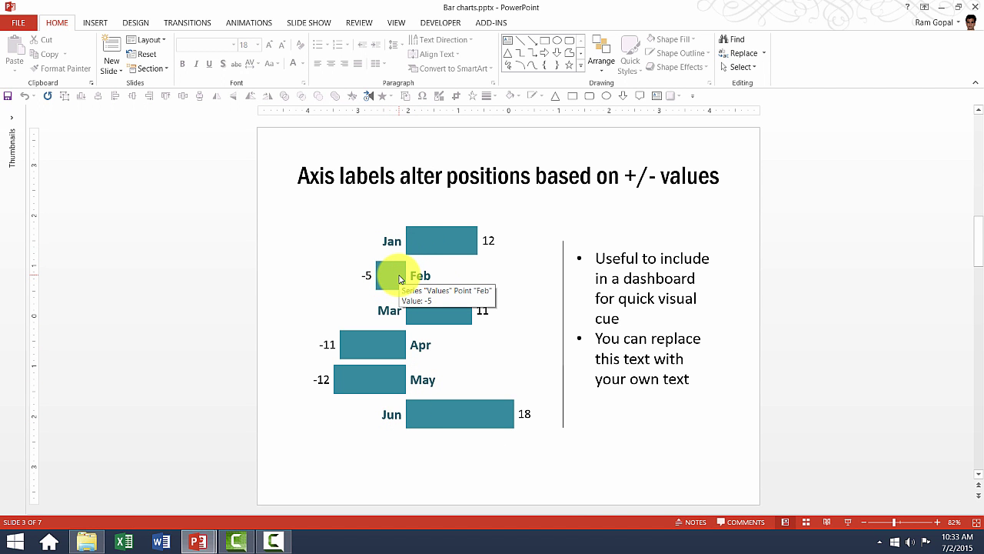
right_click(399, 279)
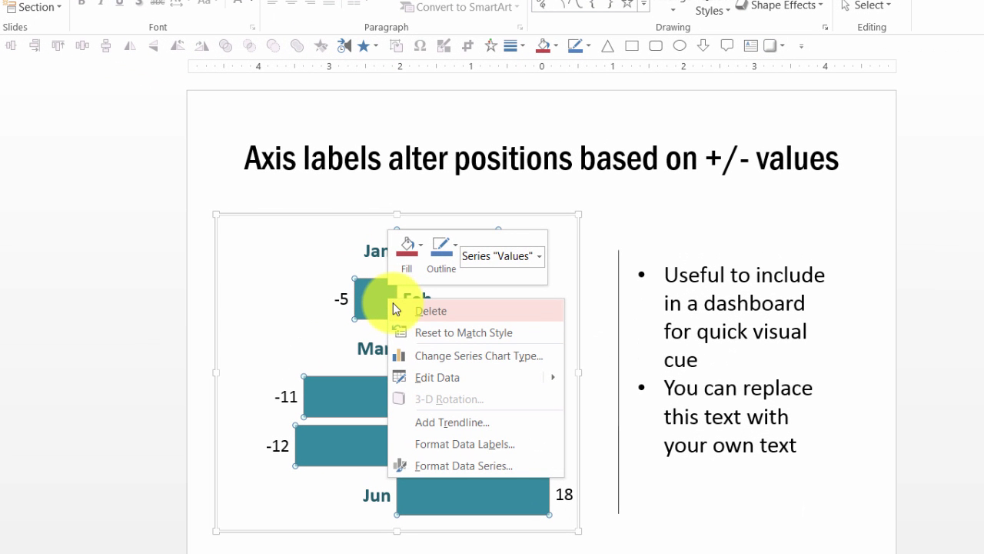
left_click(456, 376)
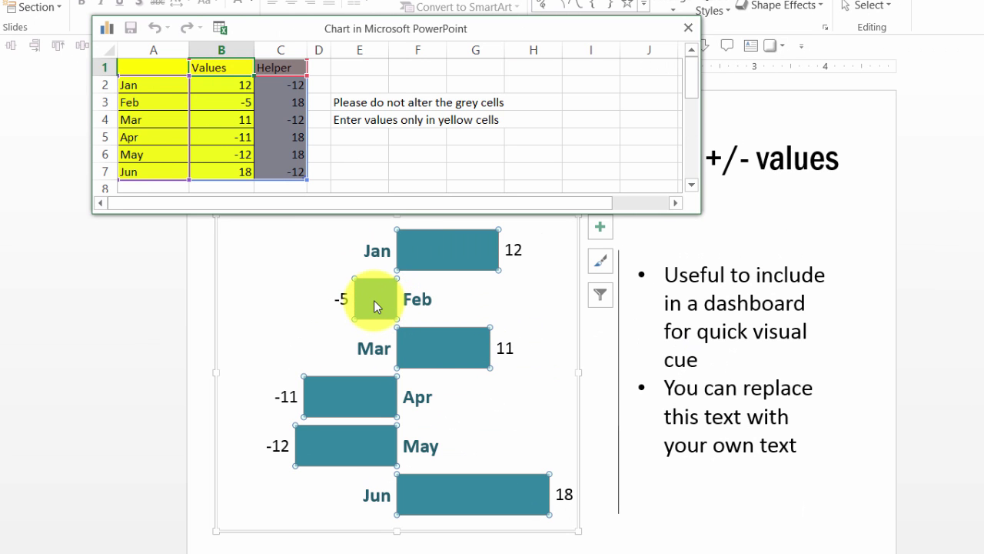
left_click(235, 101)
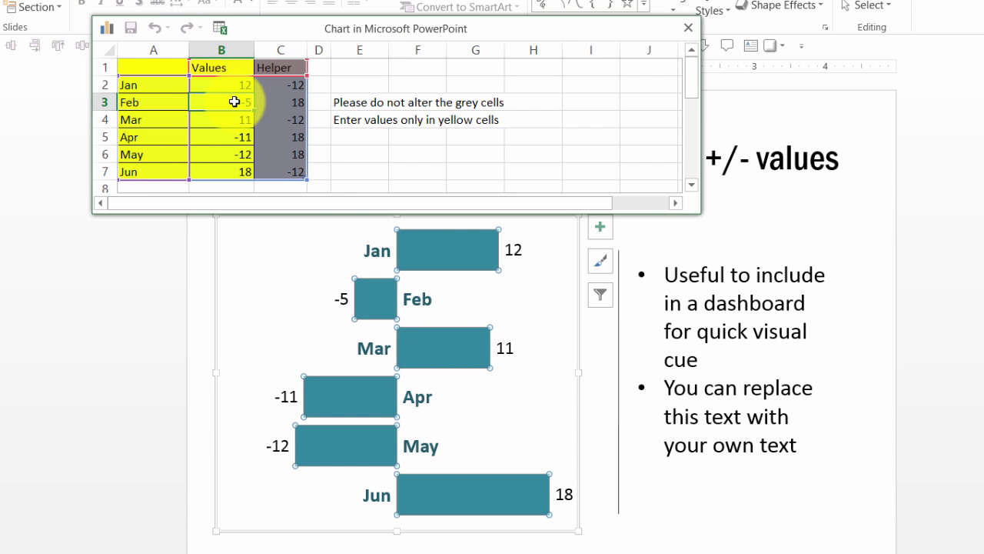
type("5")
left_click(608, 129)
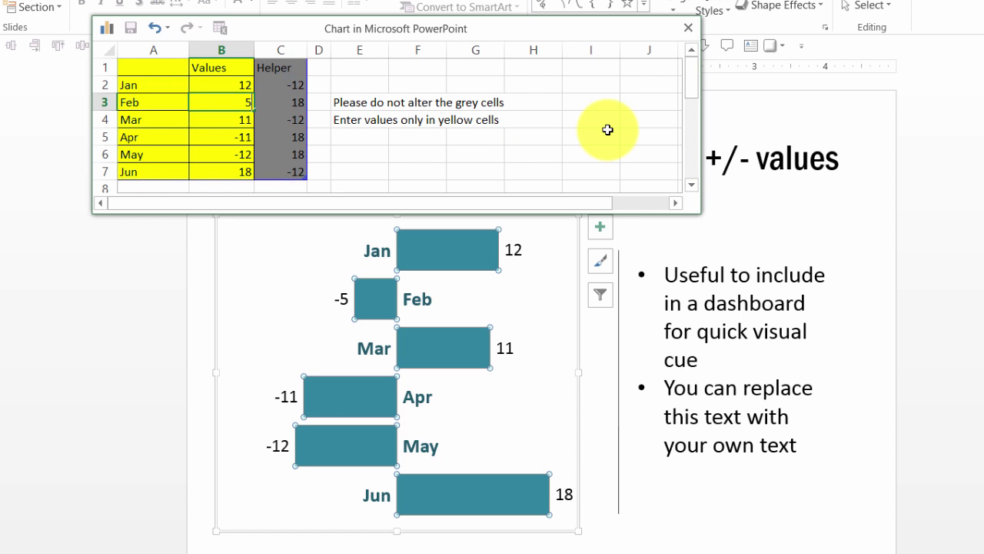
left_click(404, 310)
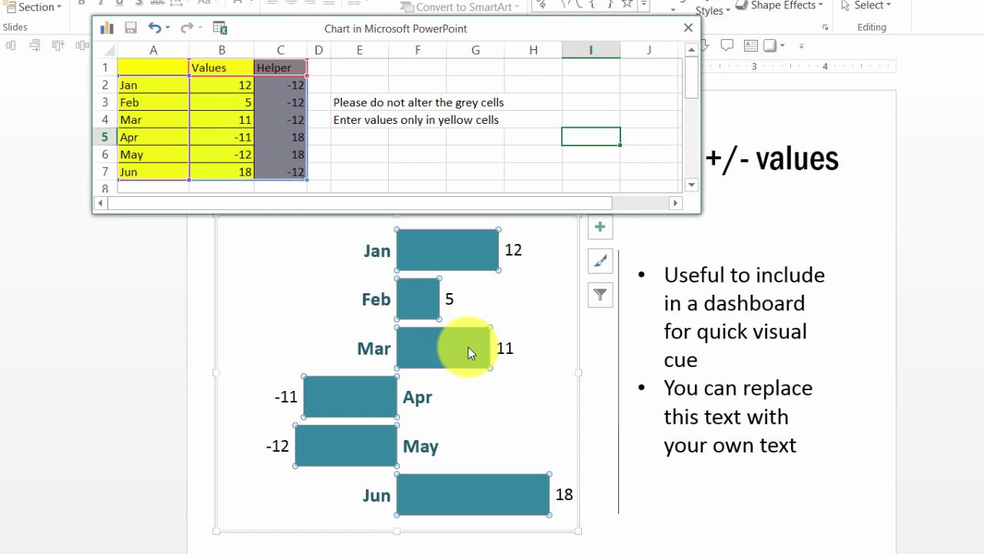
Set the Mar value to -7 in the same chart data and close the data sheet
left_click(237, 119)
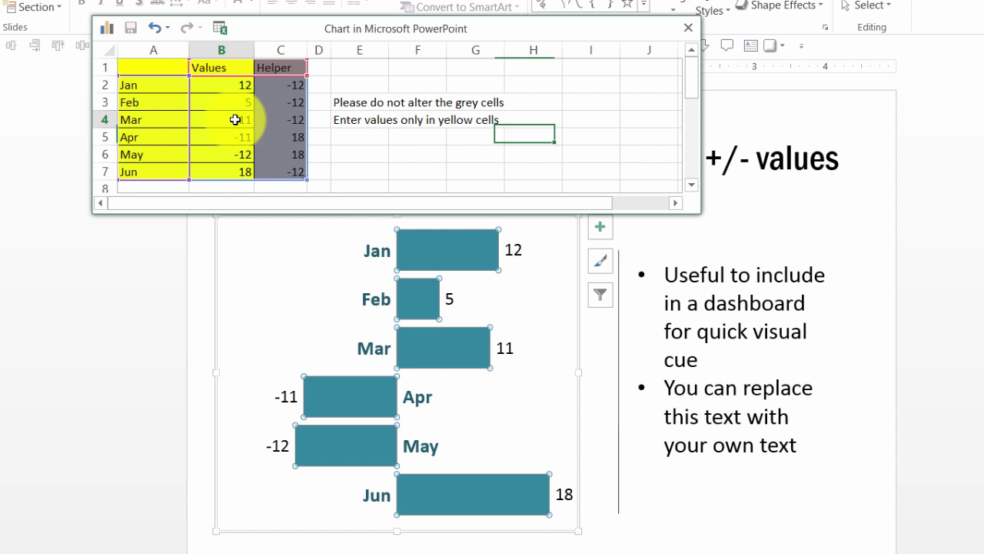
type("-7")
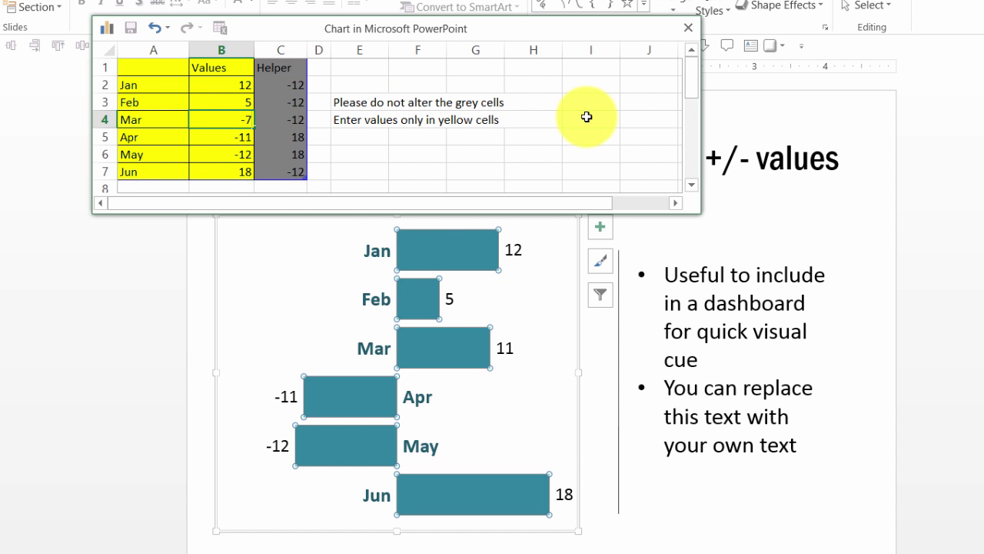
left_click(589, 118)
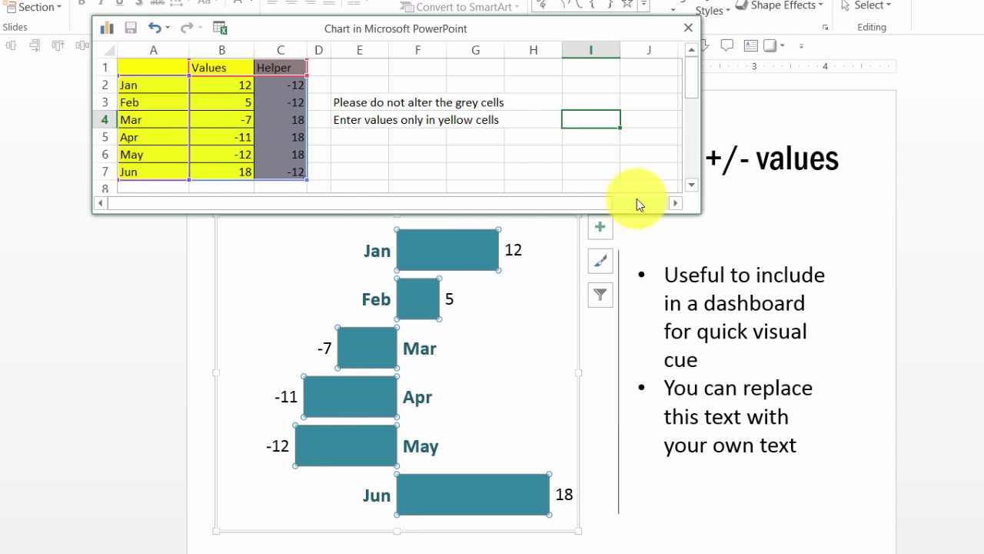
left_click(697, 29)
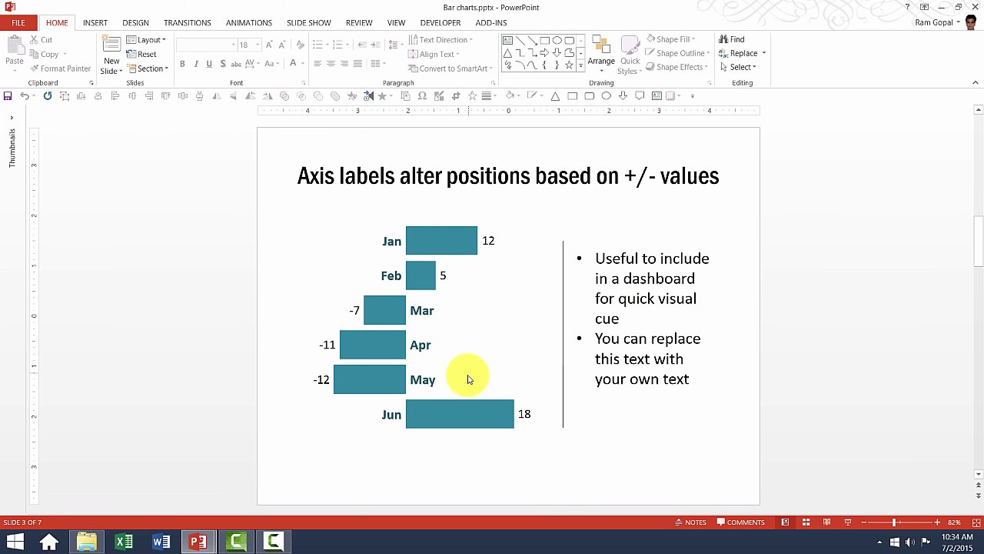
On the Slider Bars slide, set the Item 3 value to 45 in the chart data and close the data sheet
mouse_move(467, 378)
scroll(828, 401, "down", 1)
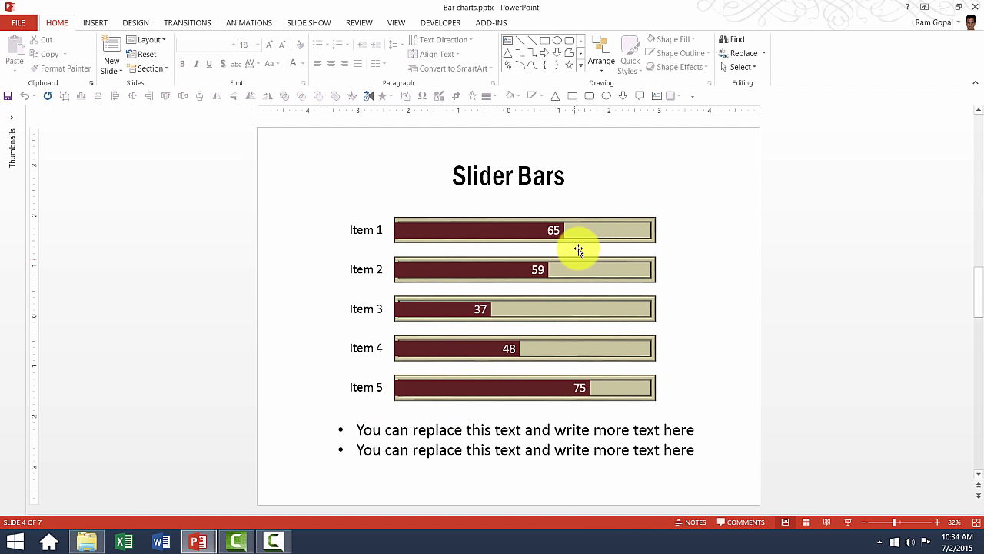
mouse_move(572, 239)
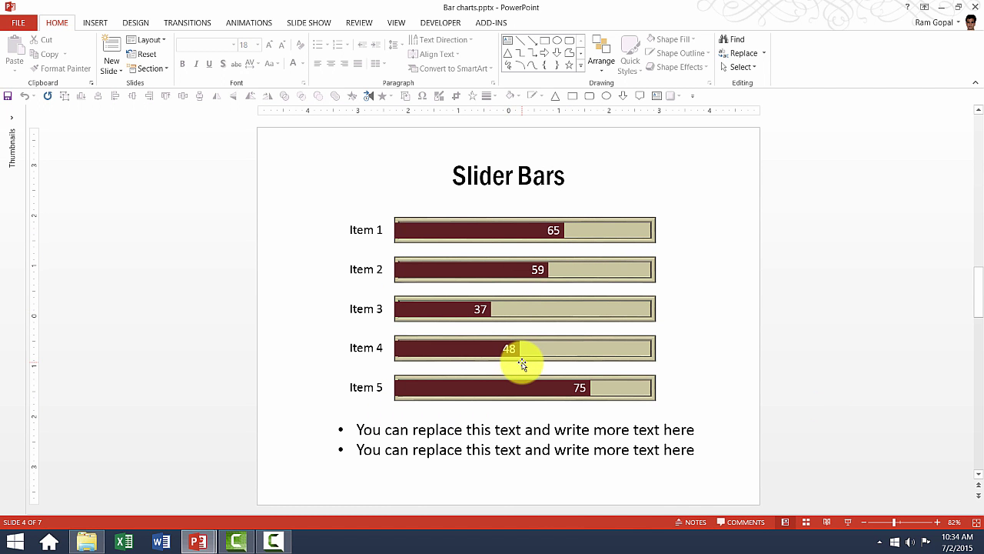
left_click(560, 277)
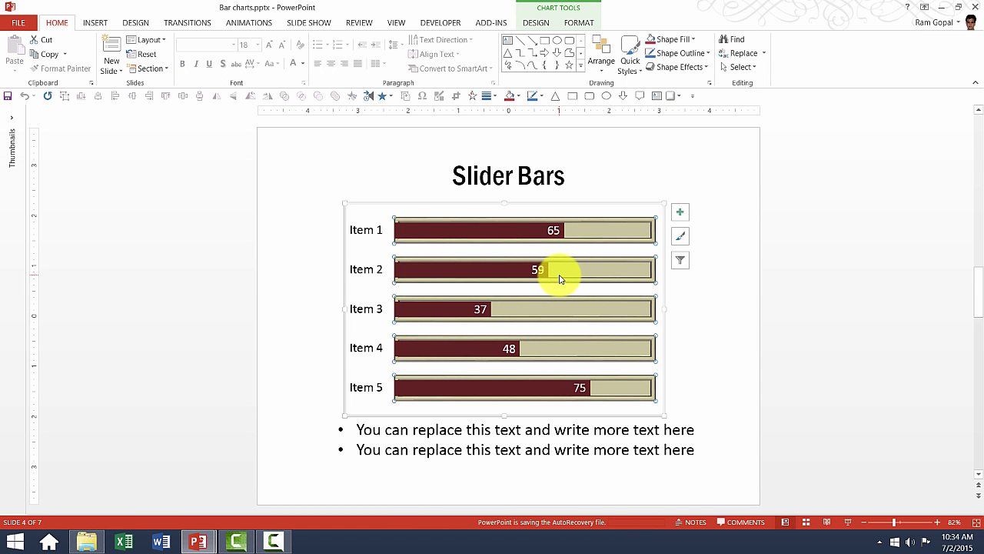
right_click(567, 287)
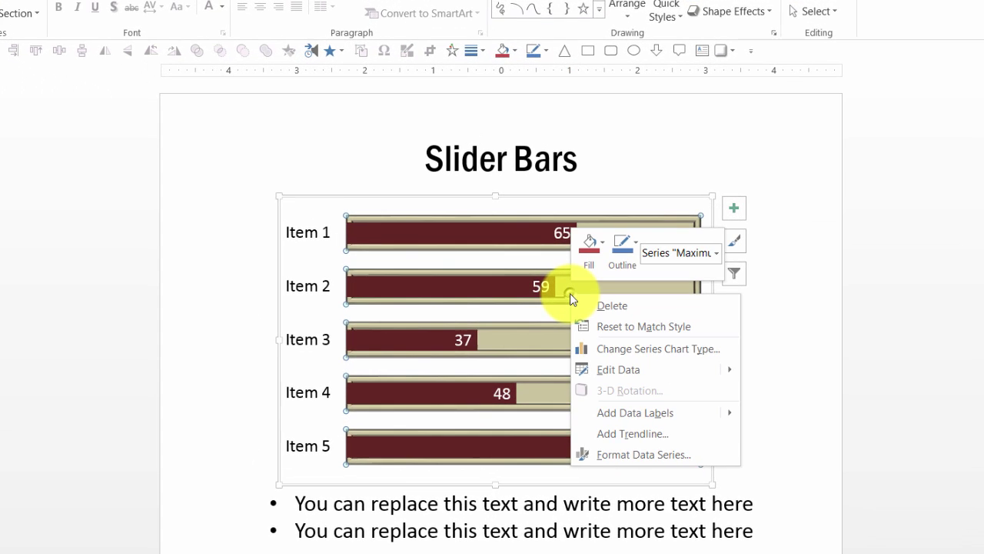
left_click(597, 354)
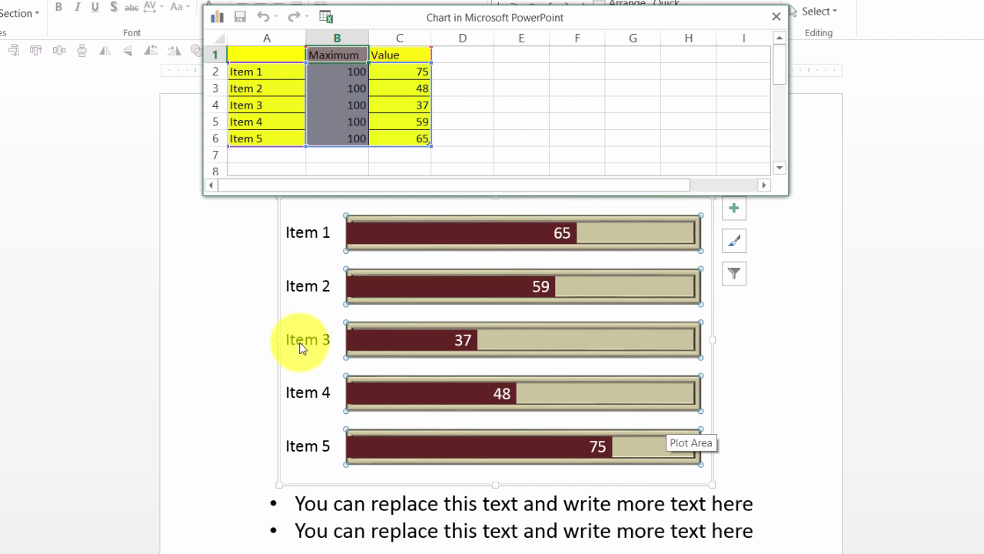
left_click(406, 107)
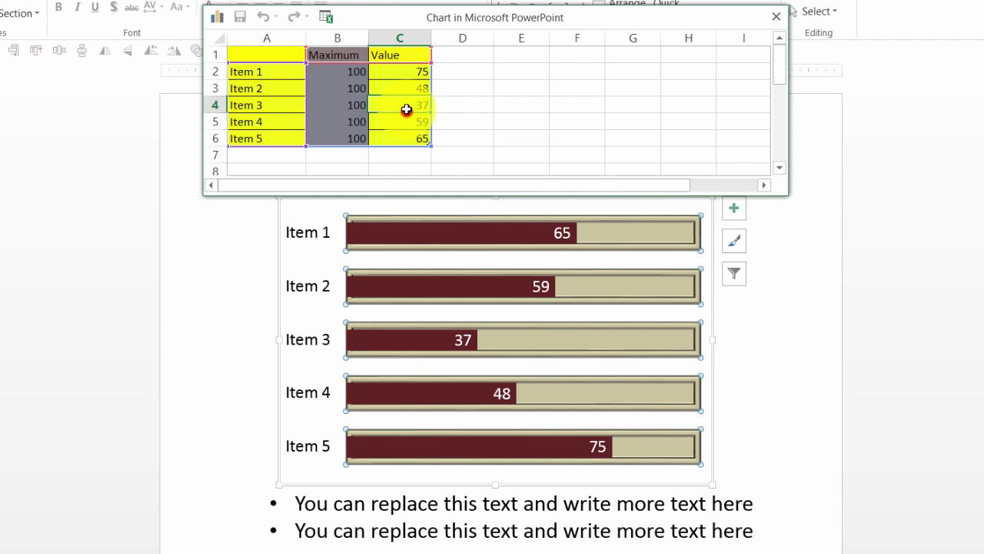
type("45")
left_click(589, 72)
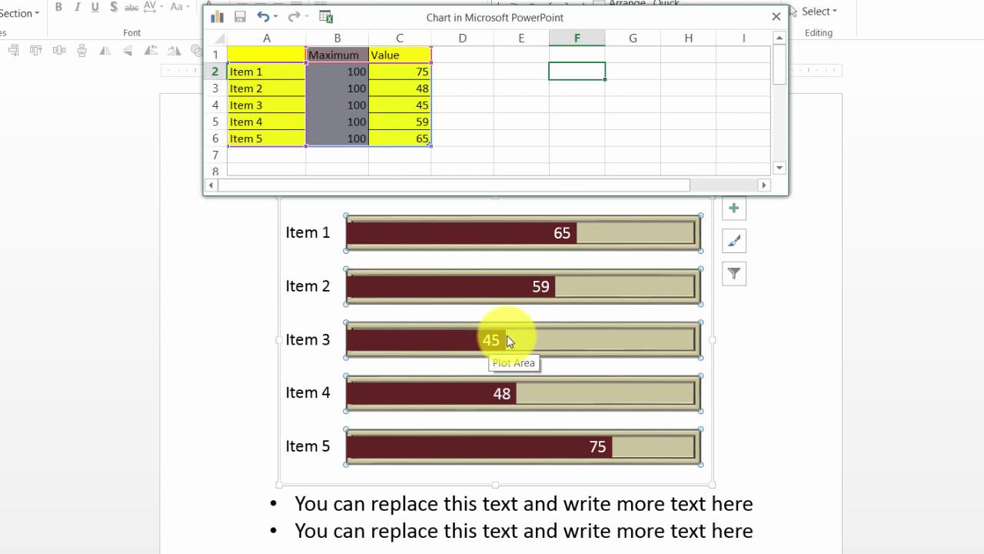
left_click(776, 16)
left_click(827, 259)
Look through the bar charts on slides 5 to 7 and return to the overview of all slides
scroll(823, 260, "down", 1)
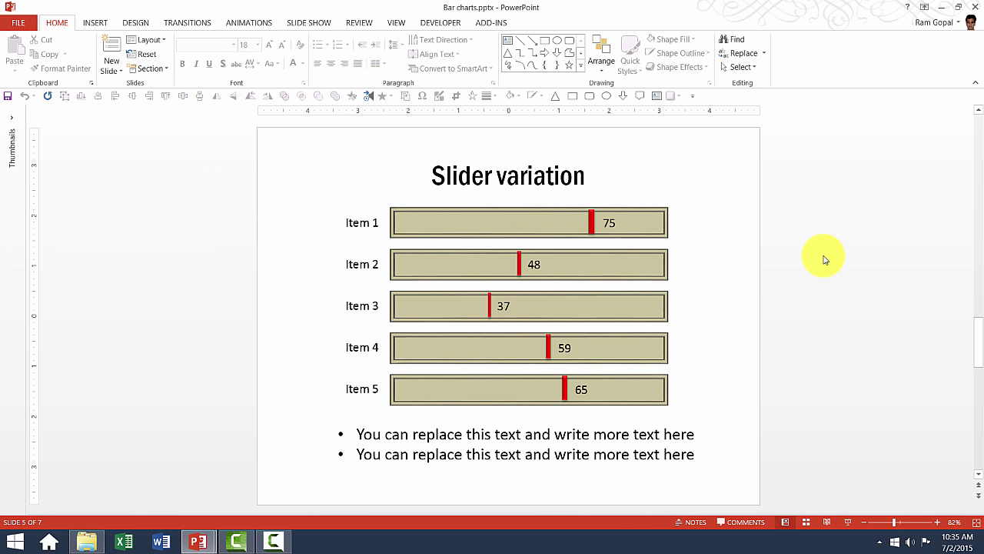
scroll(824, 260, "down", 1)
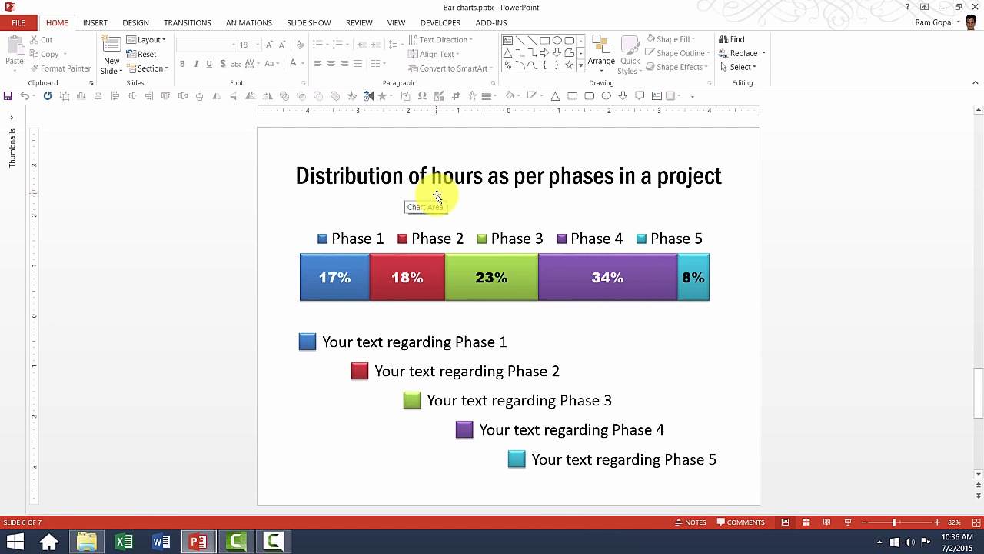
mouse_move(601, 297)
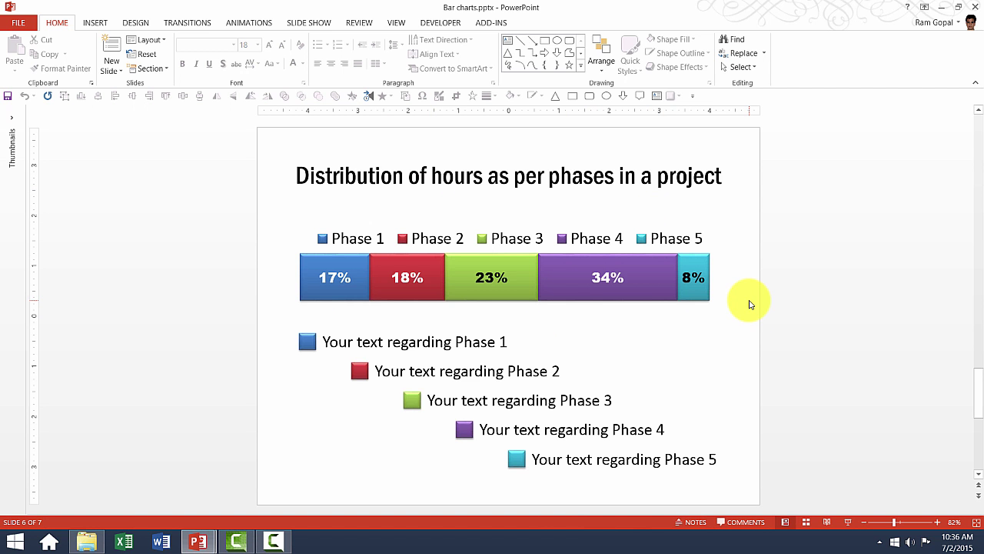
scroll(751, 304, "down", 1)
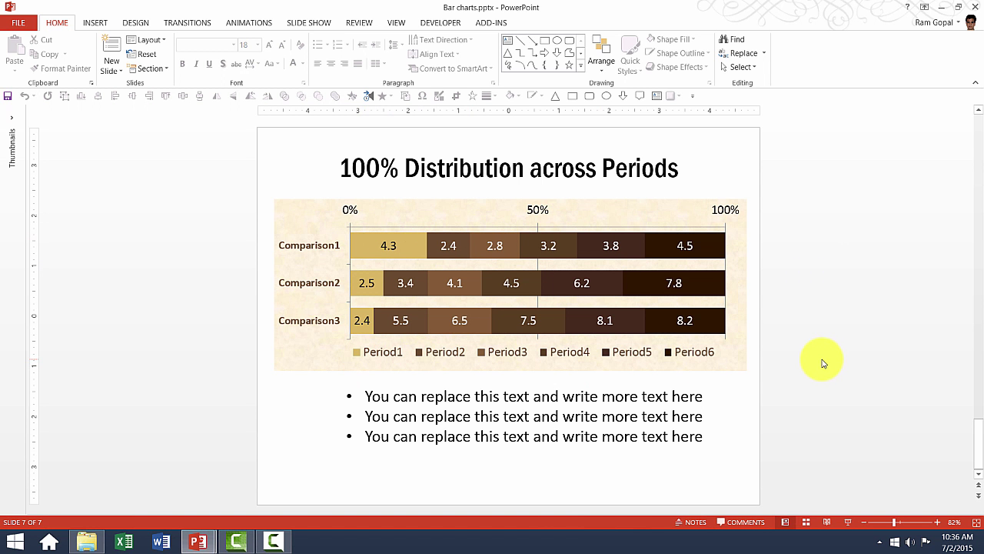
left_click(806, 522)
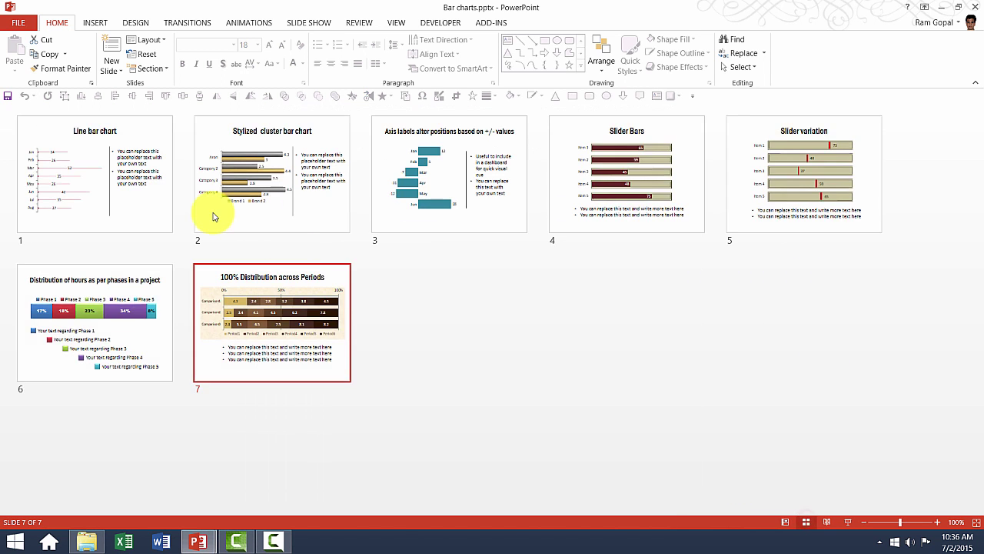